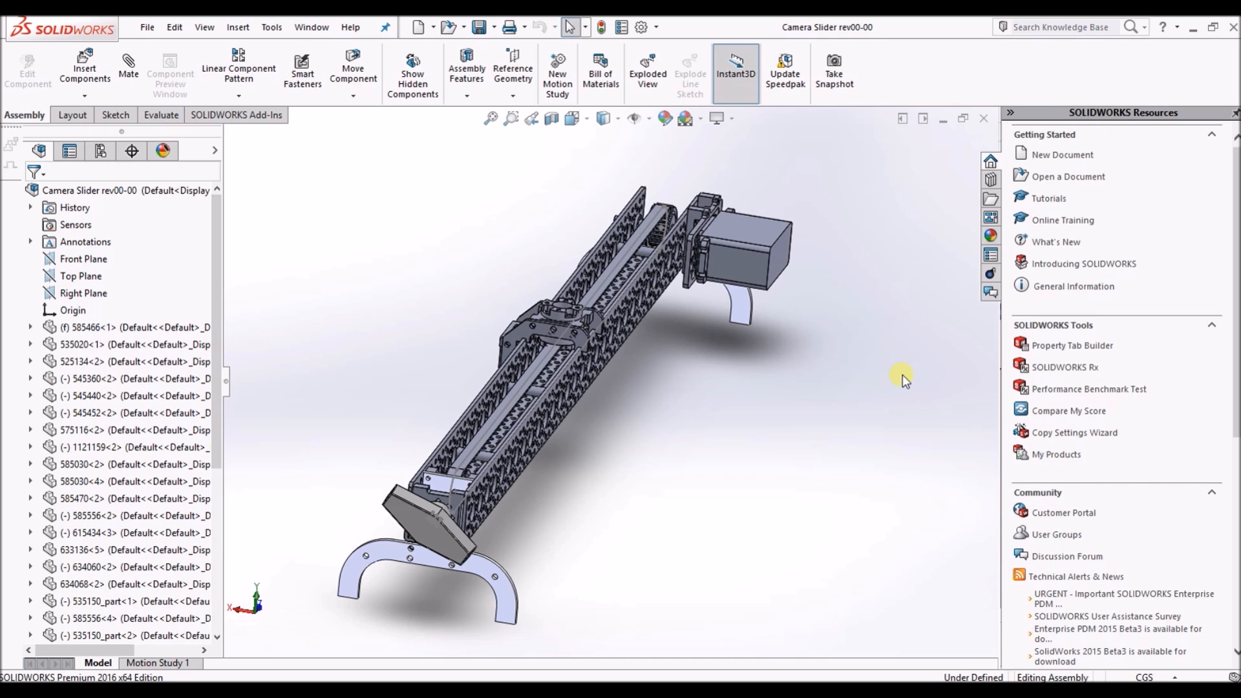
Step: Open the Bommer BOM Manager, select all model parts and look up their vendor information automatically
left_click(990, 273)
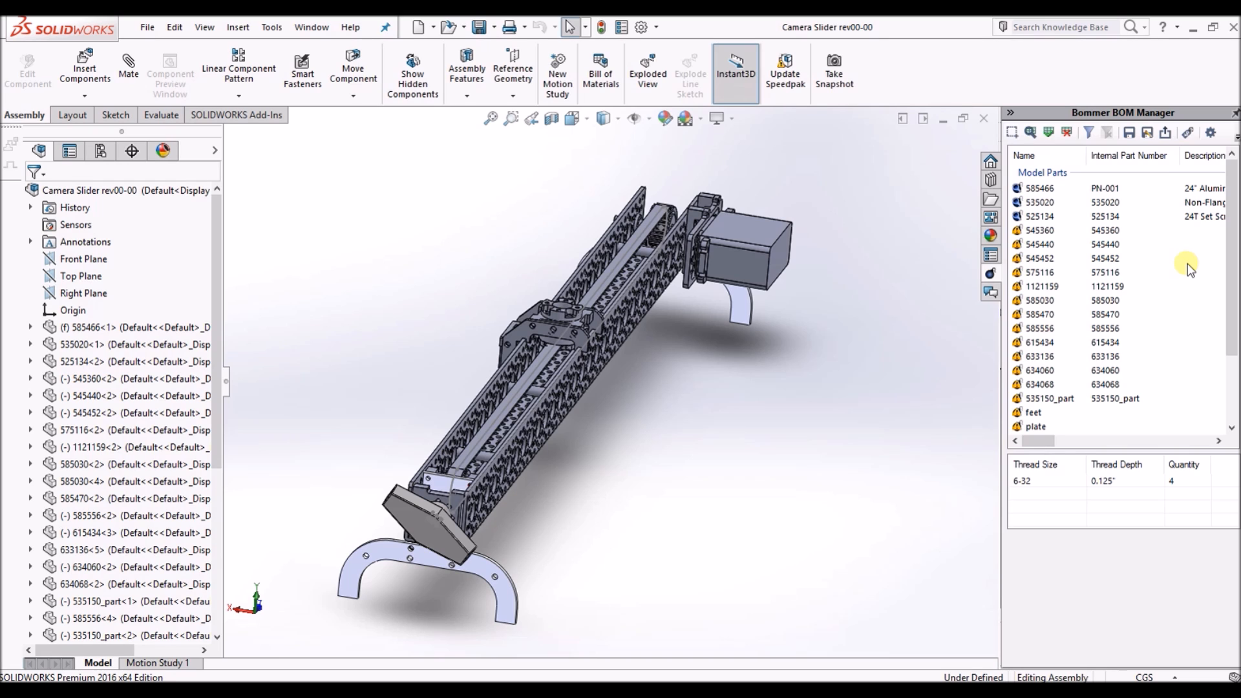
left_click(1014, 134)
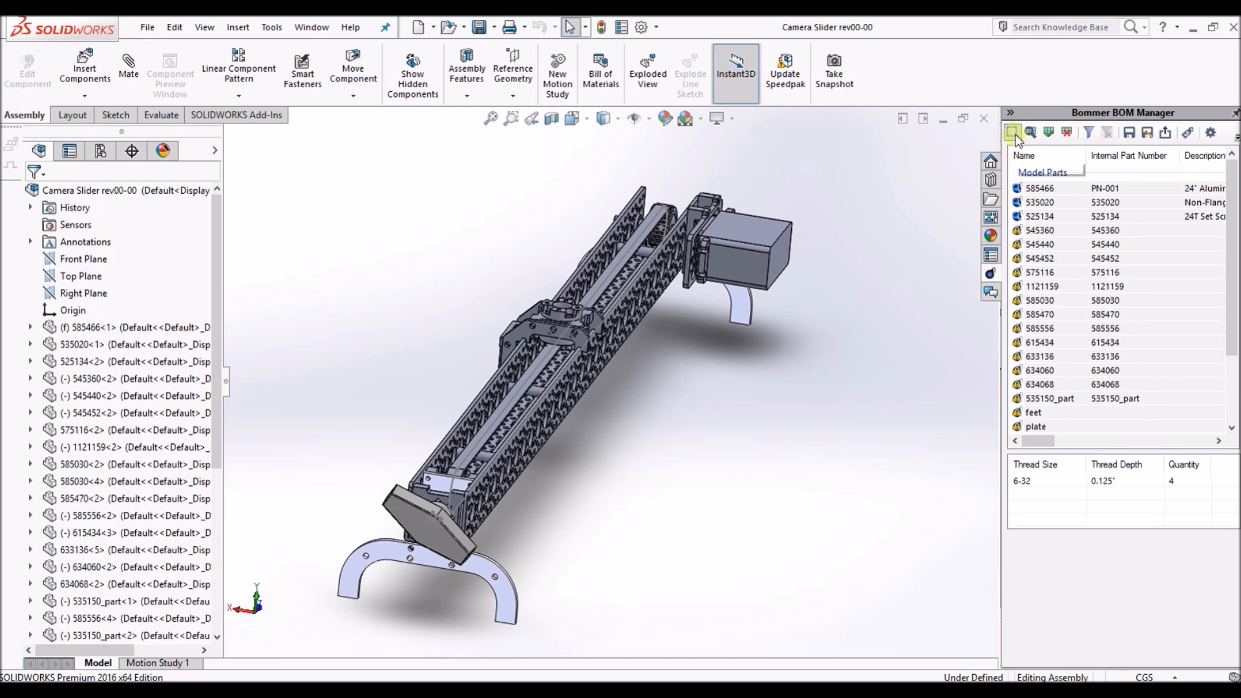
left_click(1030, 136)
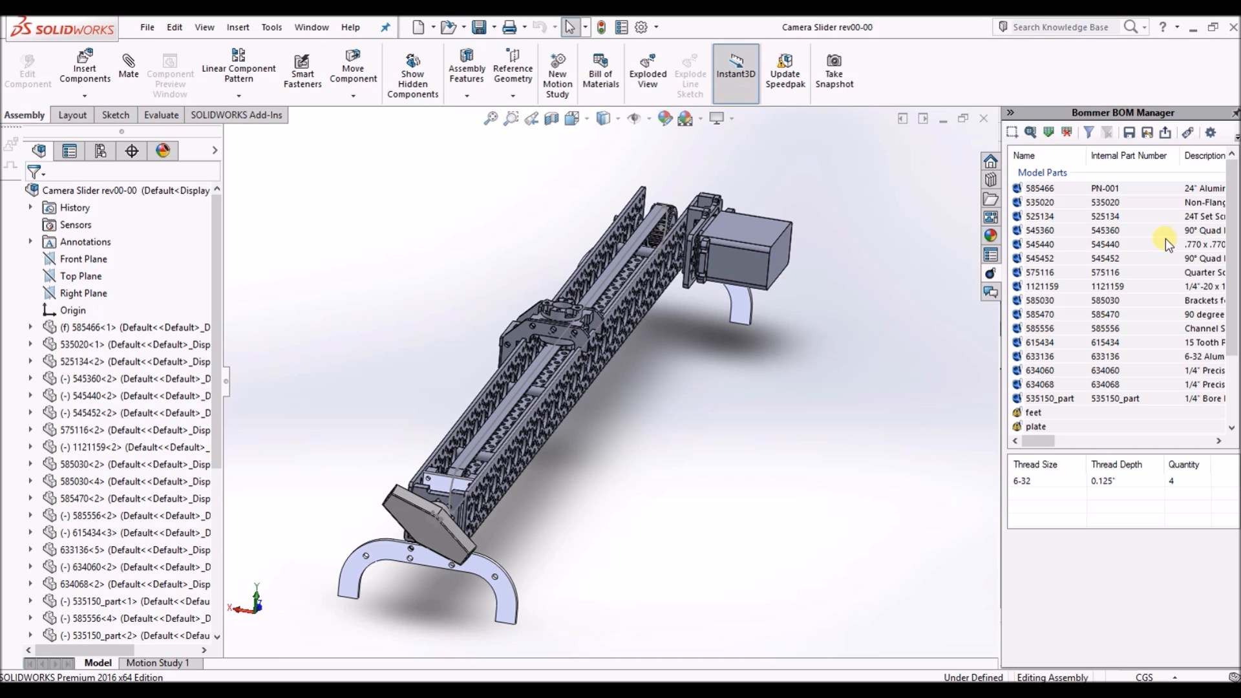
Step: Filter the parts list to show only parts without vendor information, excluding those with unverified or verified vendor information
left_click(1089, 132)
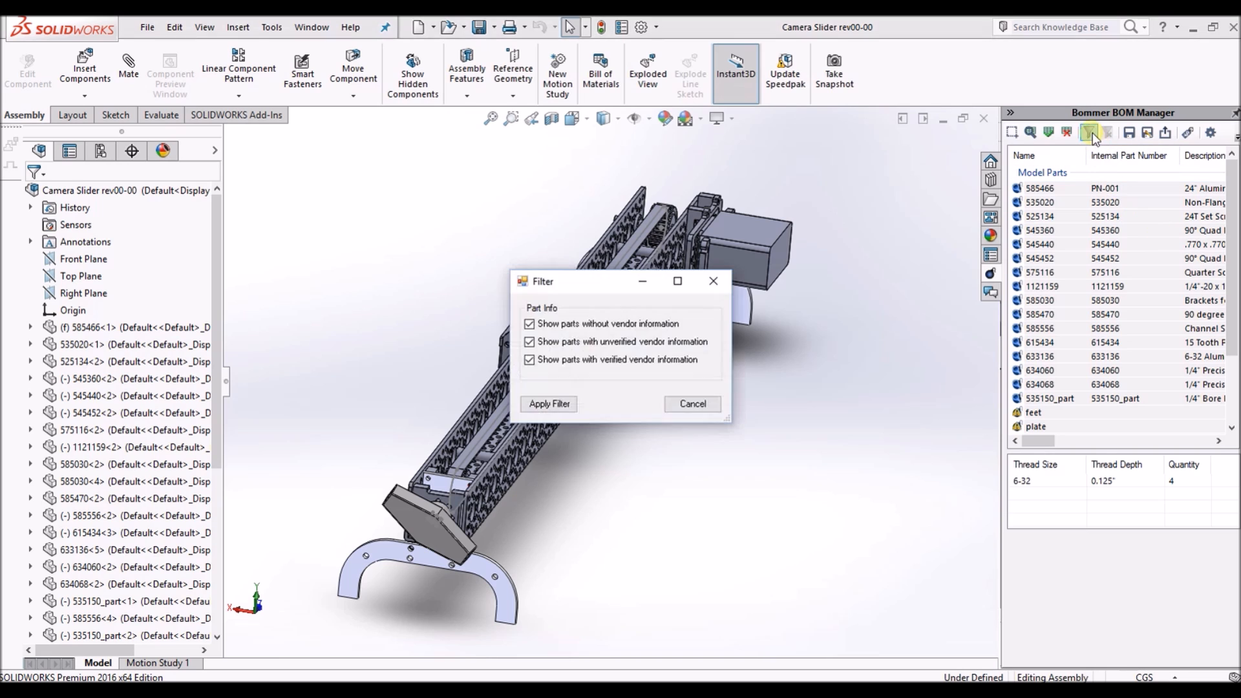
left_click(618, 359)
left_click(589, 342)
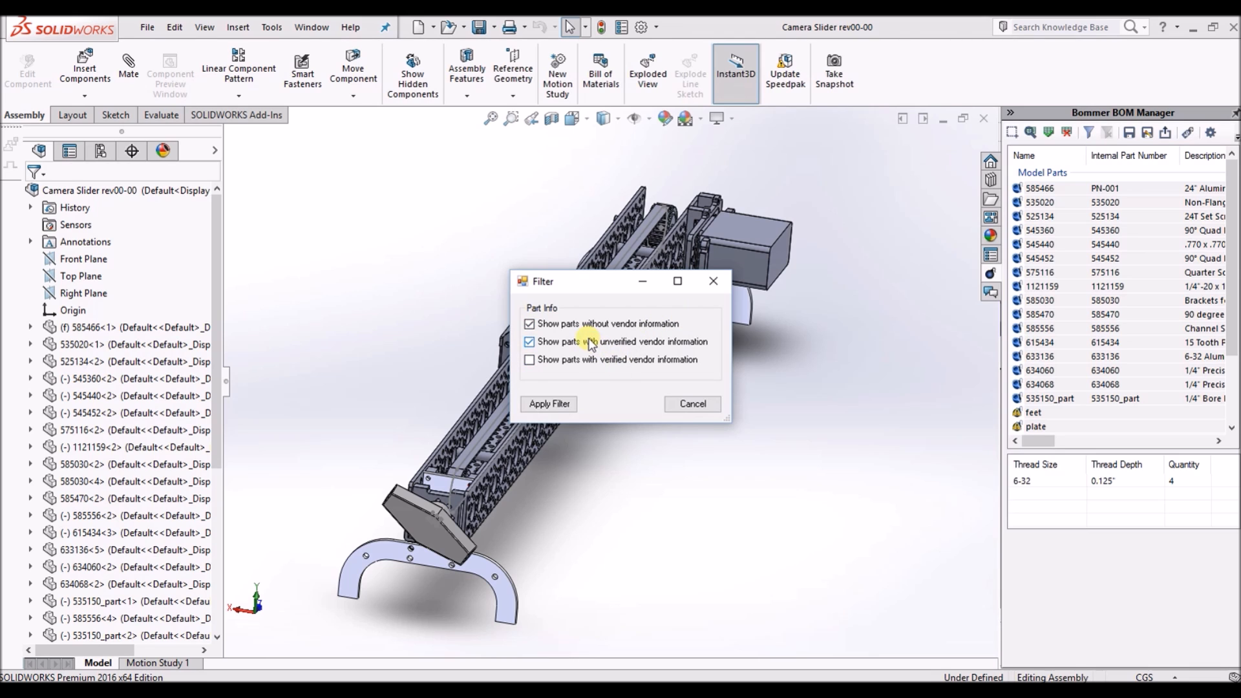
left_click(550, 403)
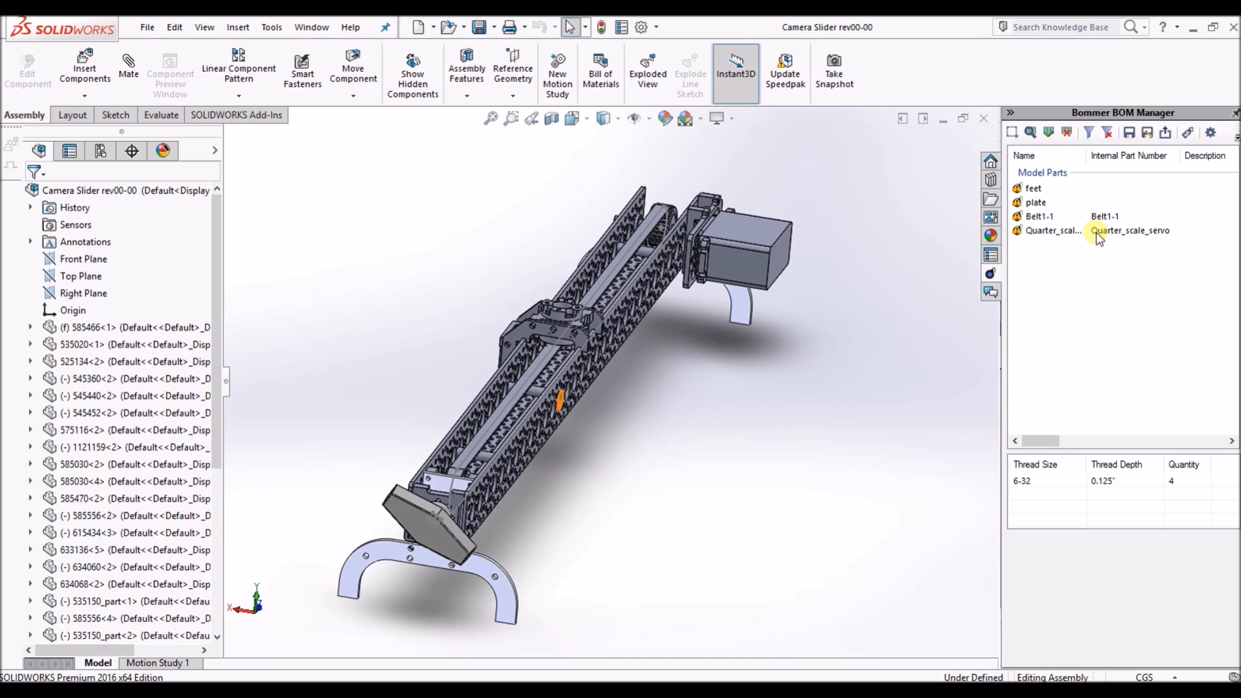
Step: Edit the feet part as a custom part with internal part number CF1, used as the part number in BOM tables
right_click(1080, 186)
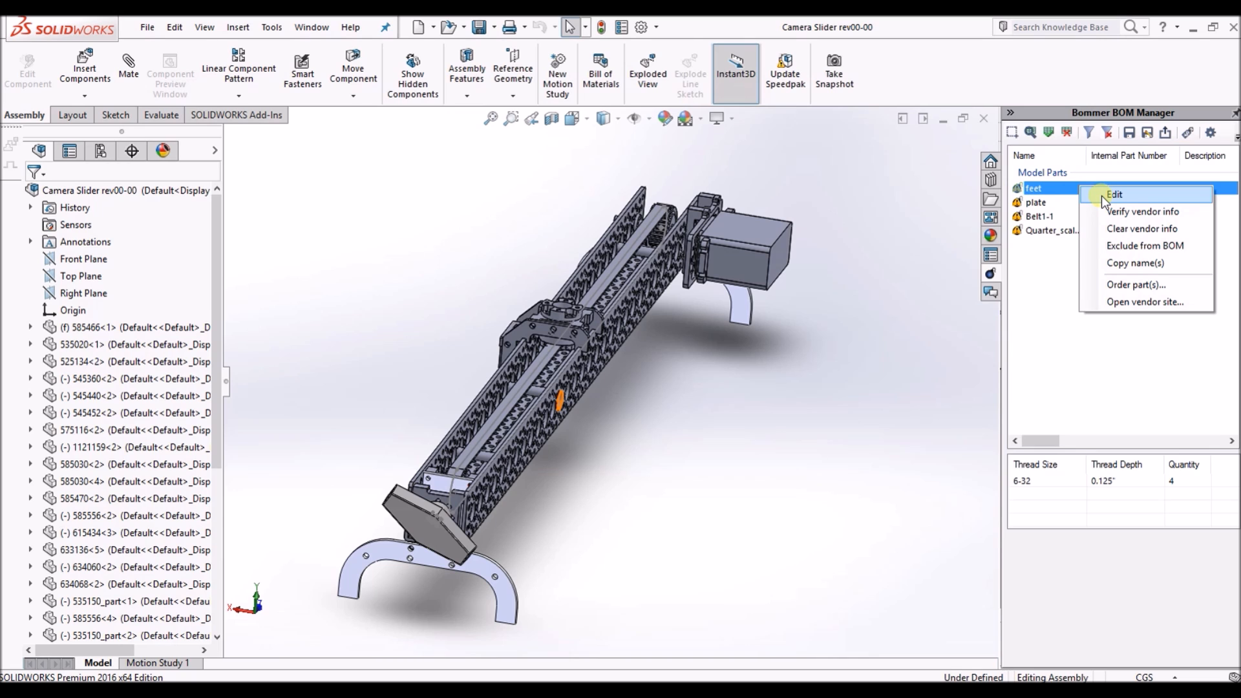
left_click(1101, 195)
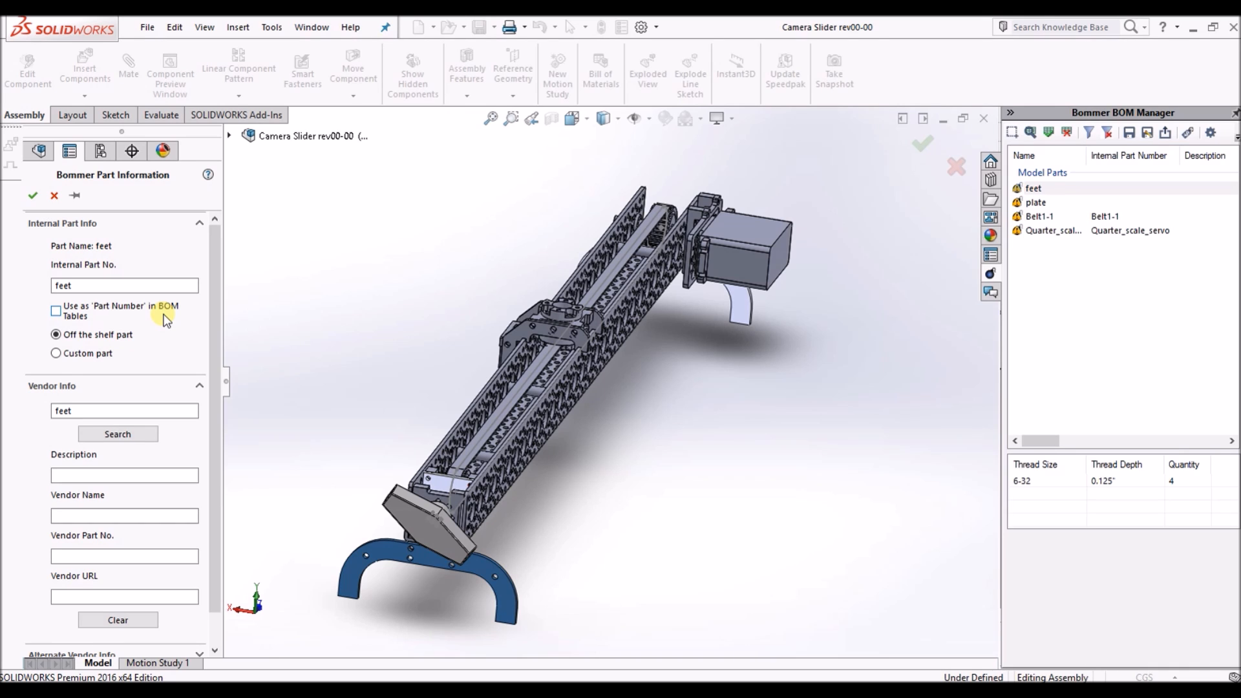
left_click(90, 353)
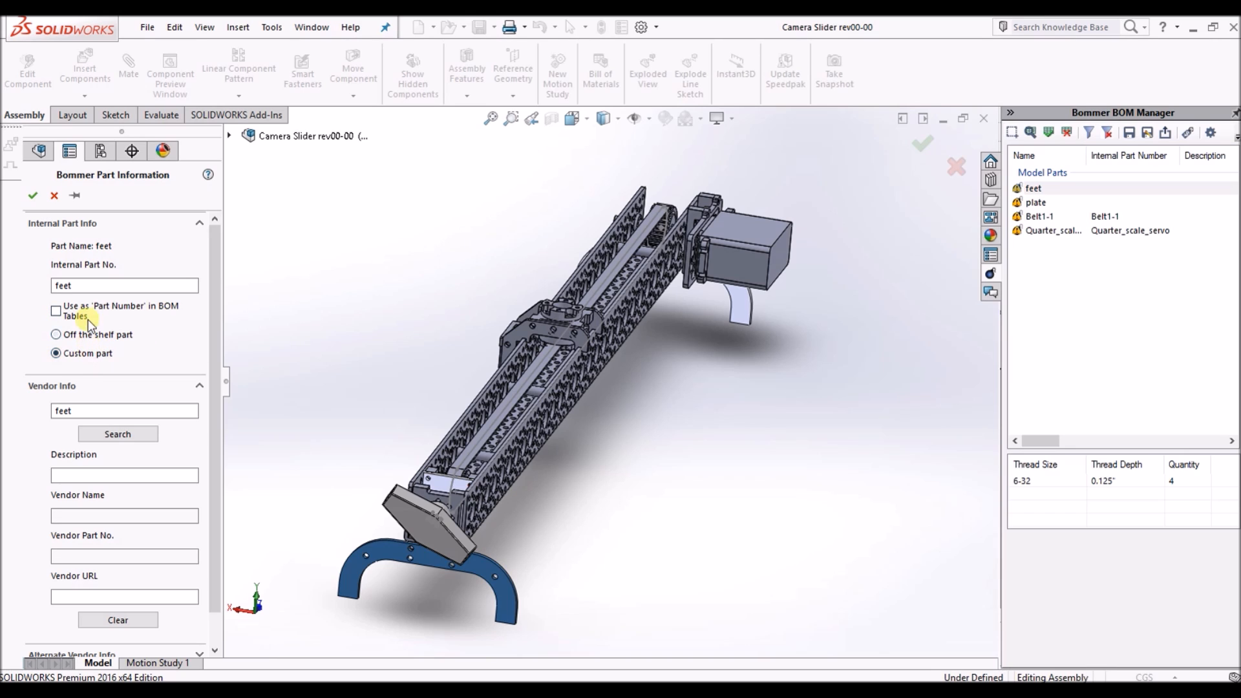
double_click(108, 286)
type("CF1")
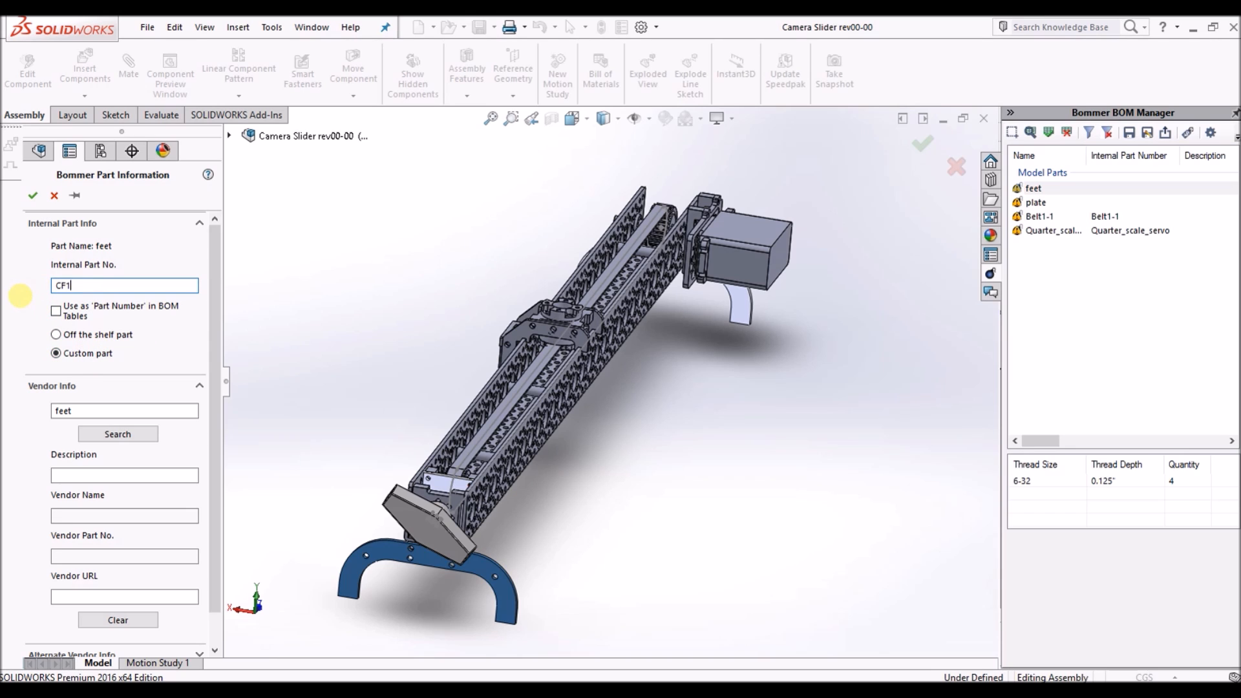
left_click(56, 311)
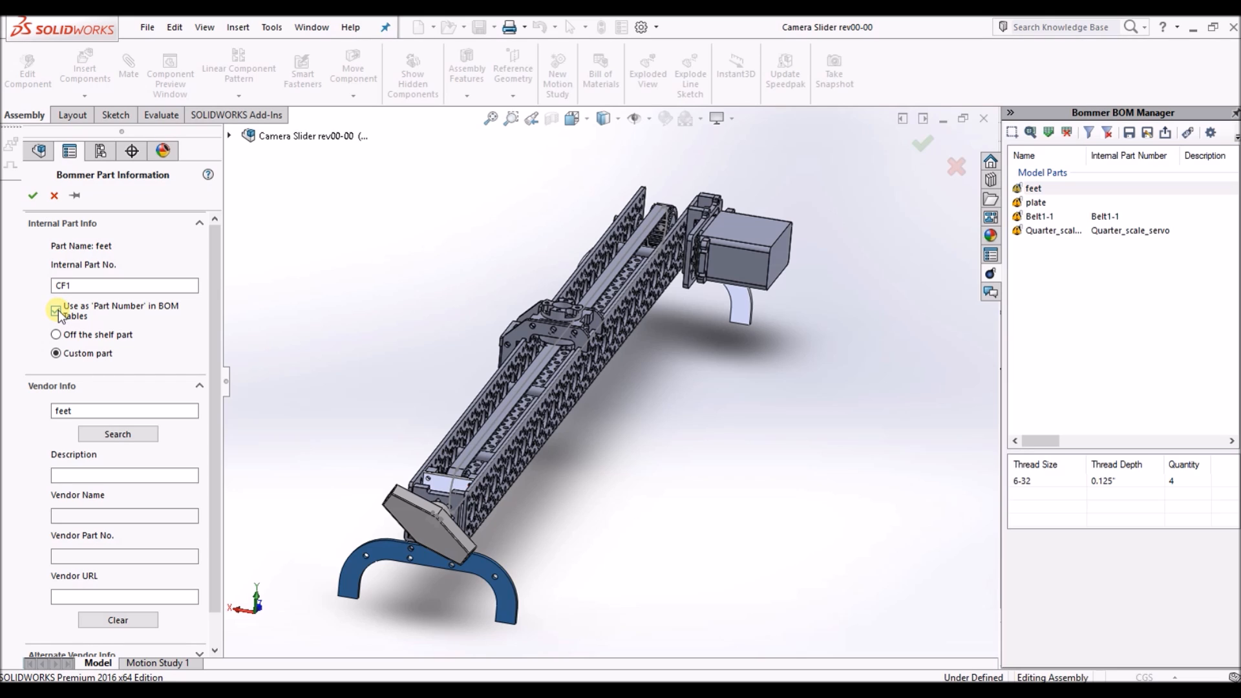
left_click(33, 196)
Step: Edit the plate part as a custom part with internal part number CF2
right_click(1104, 188)
left_click(1124, 196)
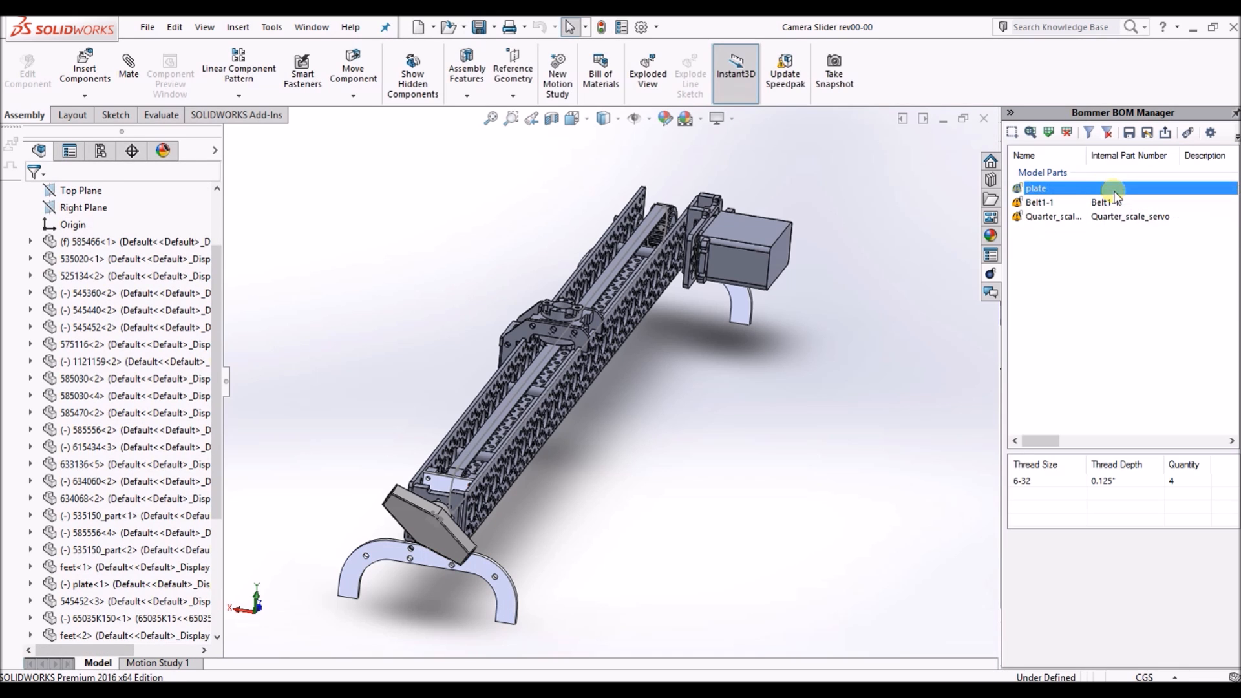
left_click(91, 354)
double_click(100, 285)
type("CF2")
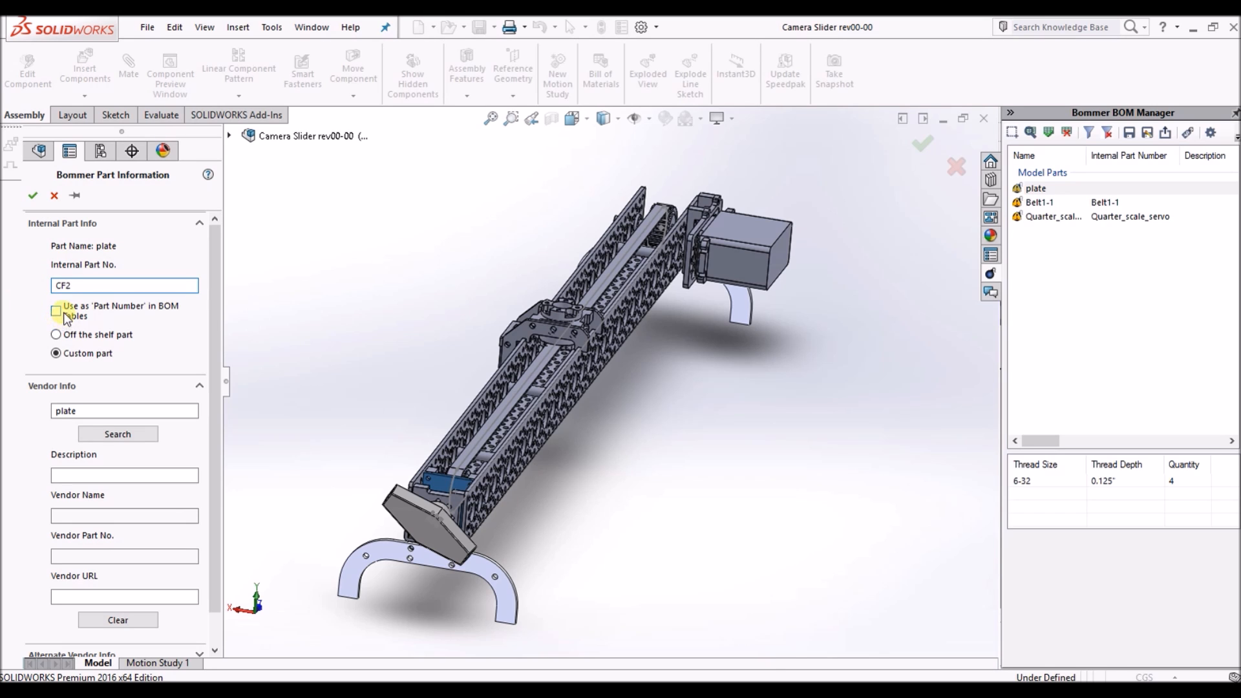
left_click(33, 196)
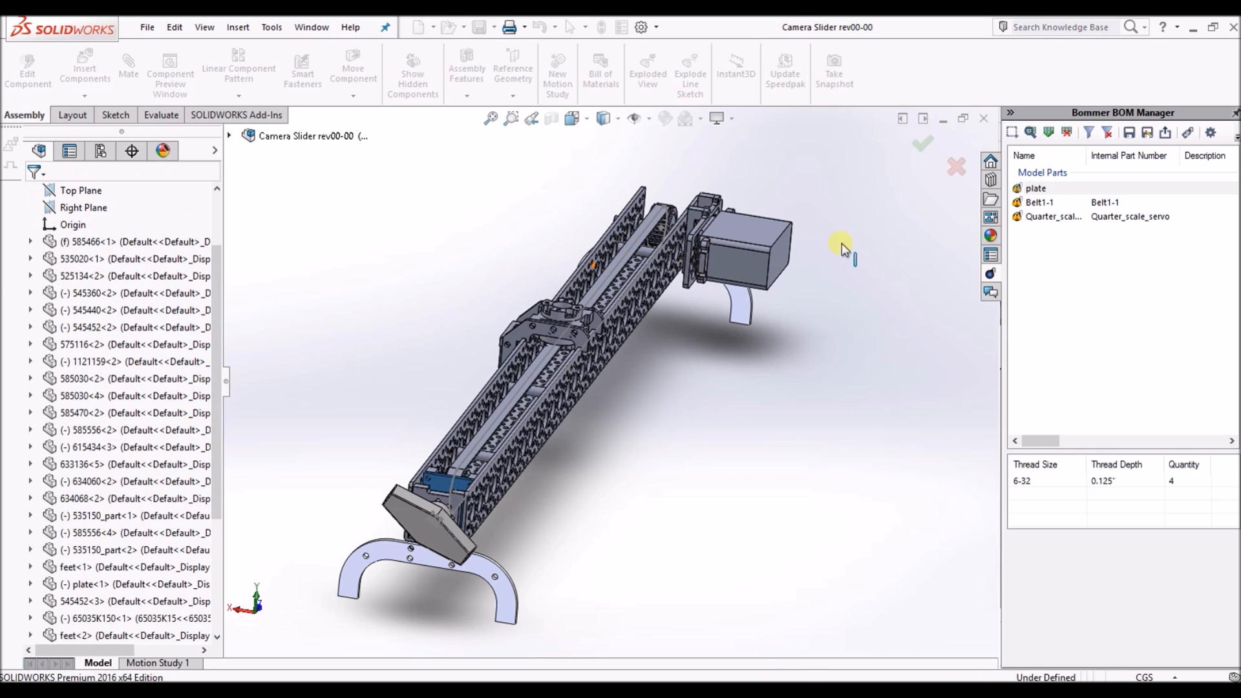
Step: Assign vendor information to the Belt1-1 part by searching for vendor part B375-460XL
right_click(1078, 189)
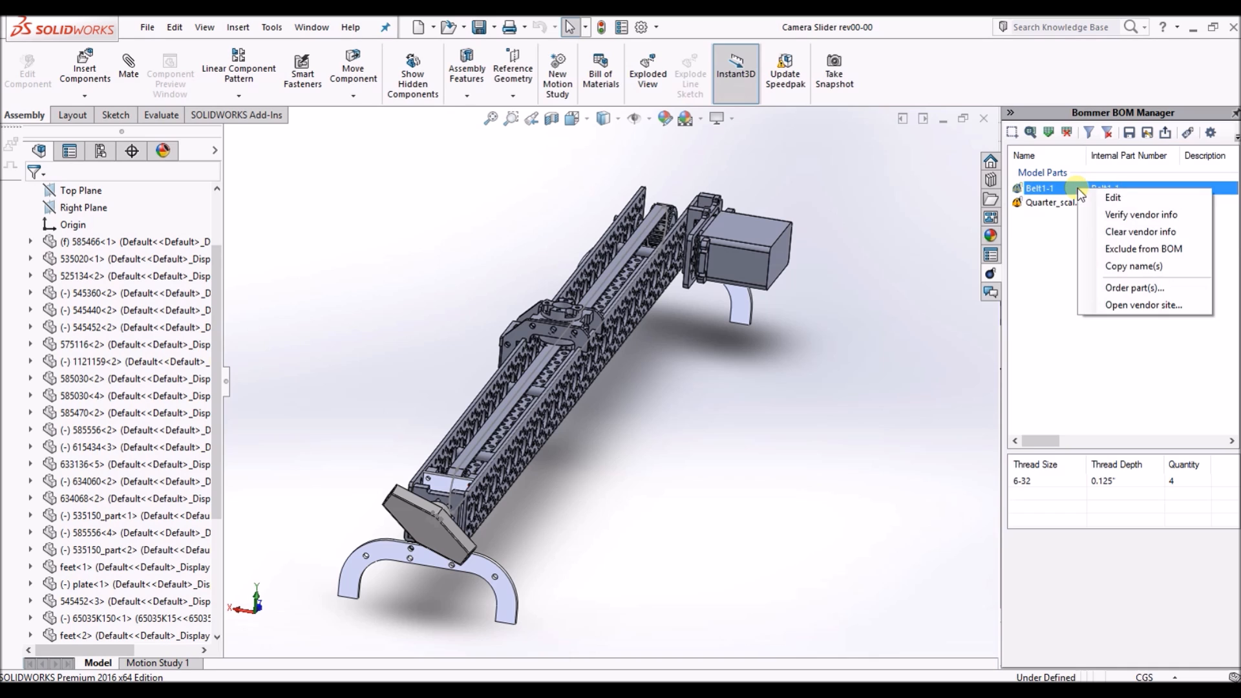
left_click(1089, 197)
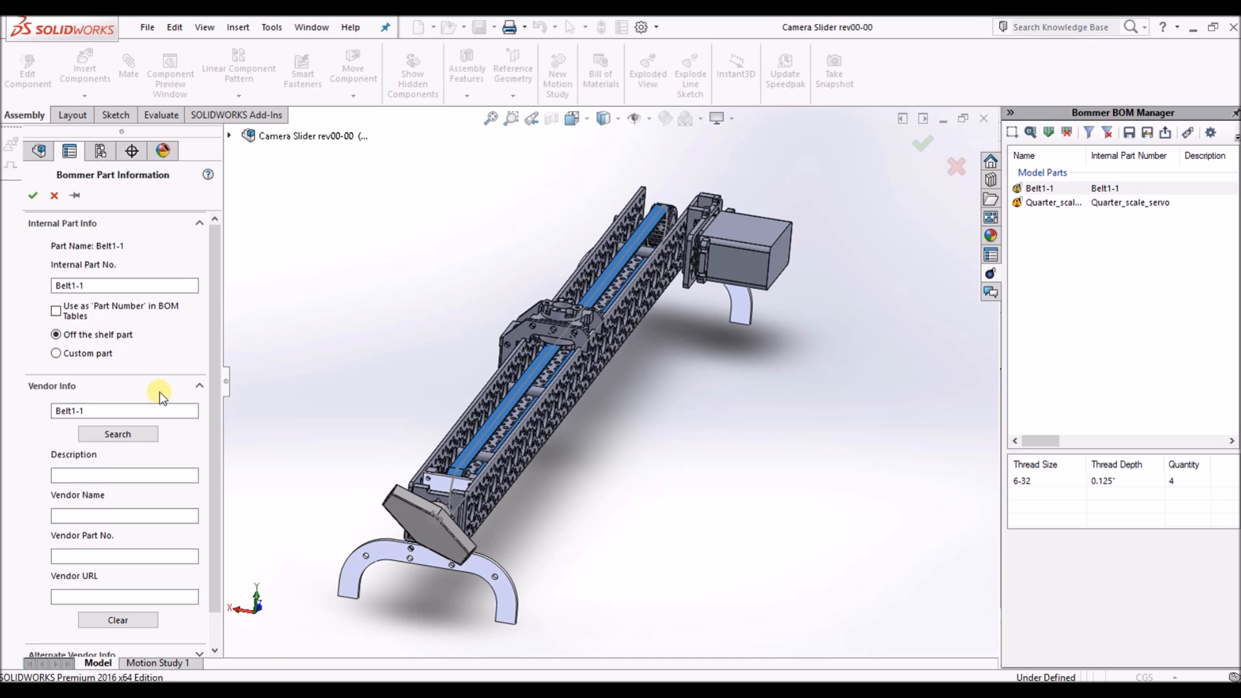
left_click_drag(60, 411, 102, 413)
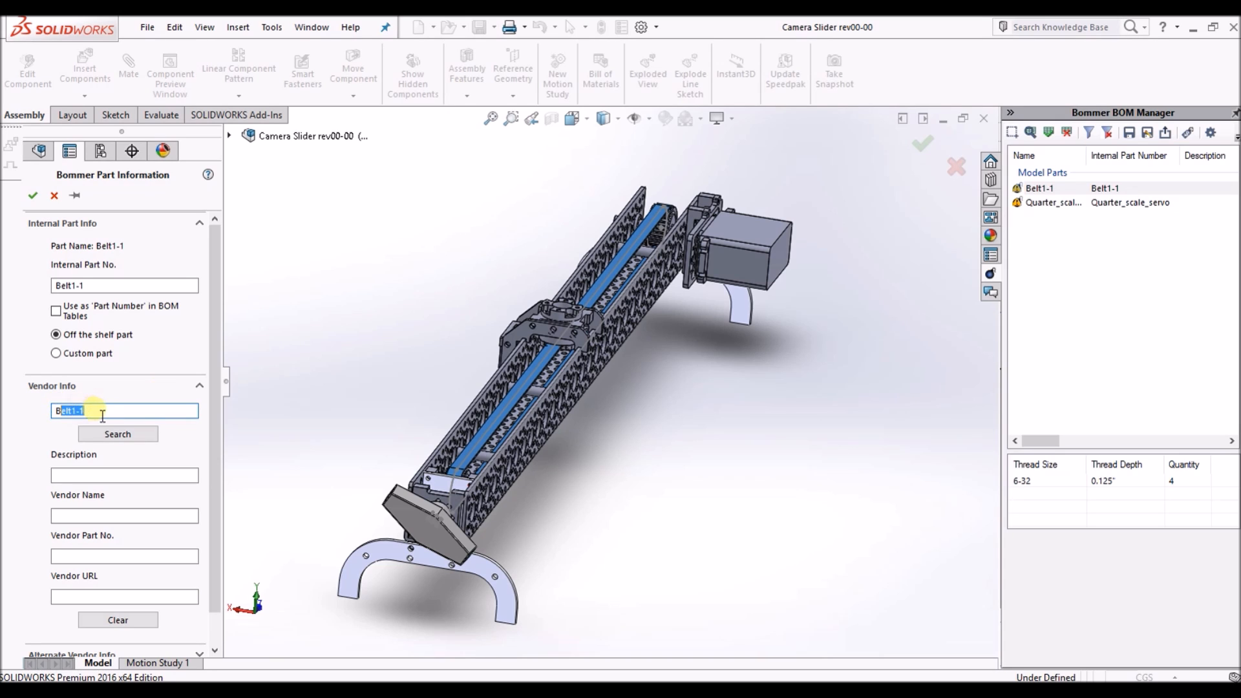
type("375-460XL")
left_click(97, 434)
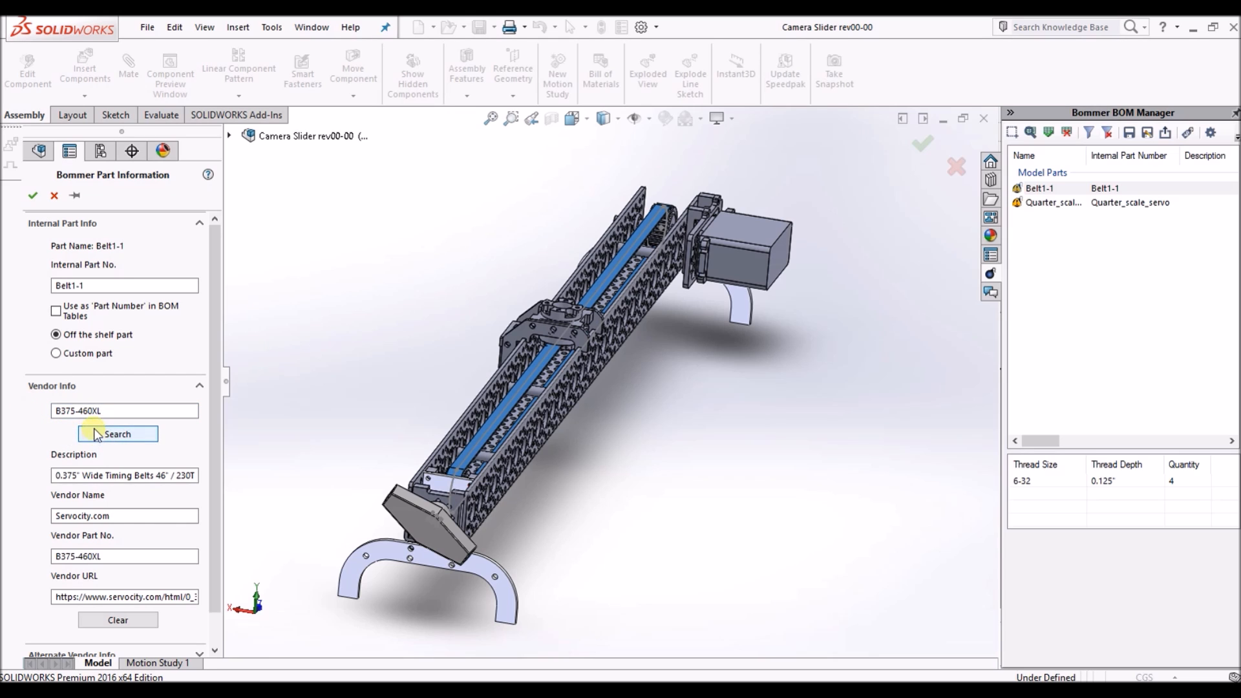
left_click(32, 195)
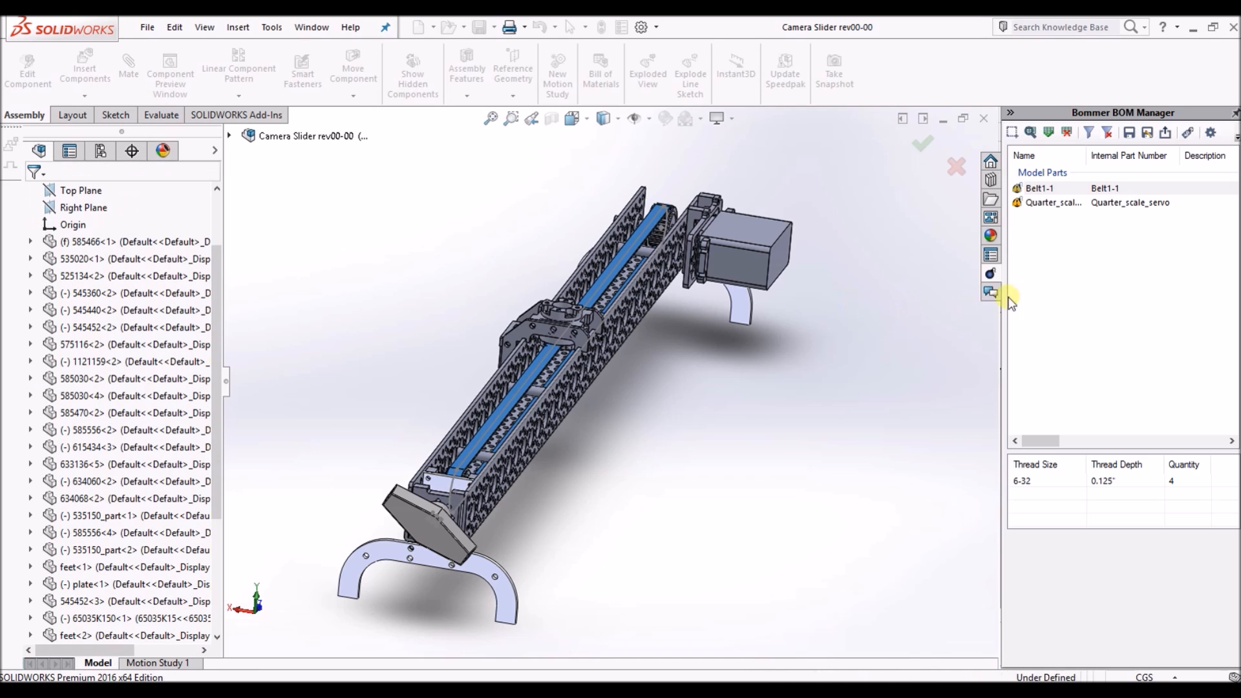
Step: Fill the Quarter_scale_servo part's vendor information with the Servocity HS-785HB 3.5 Rotations entry, found by searching for 33785S
right_click(1056, 189)
left_click(1080, 197)
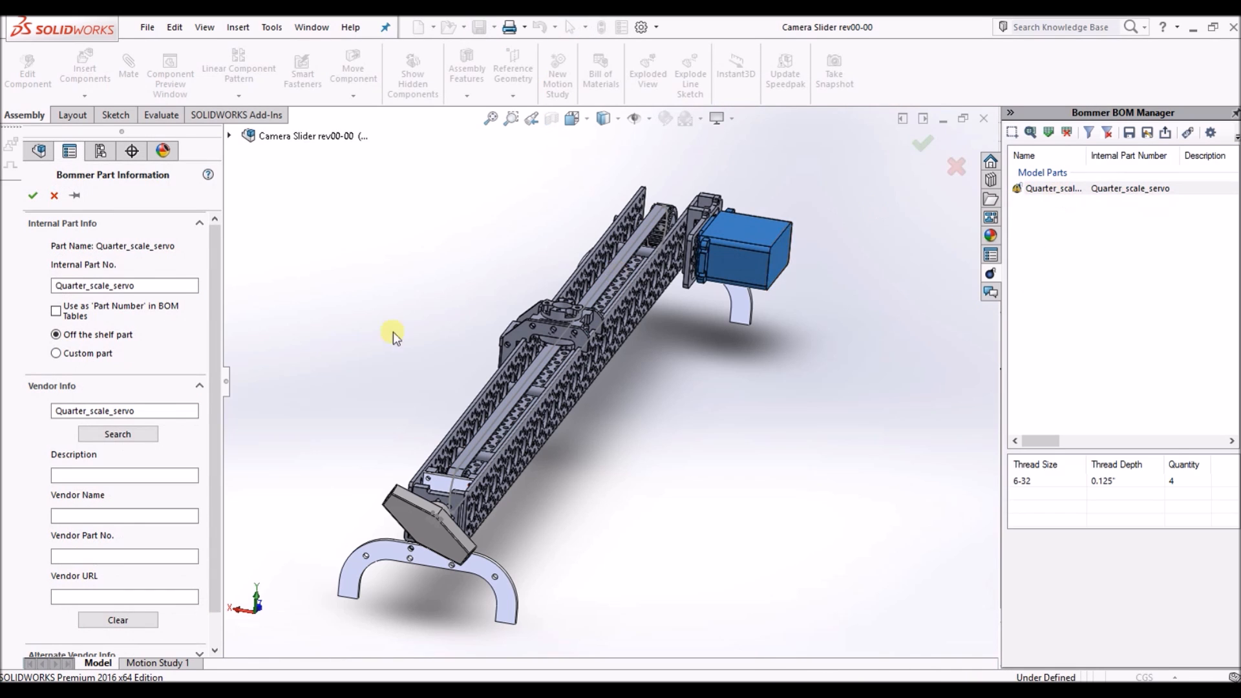
left_click_drag(150, 411, 54, 412)
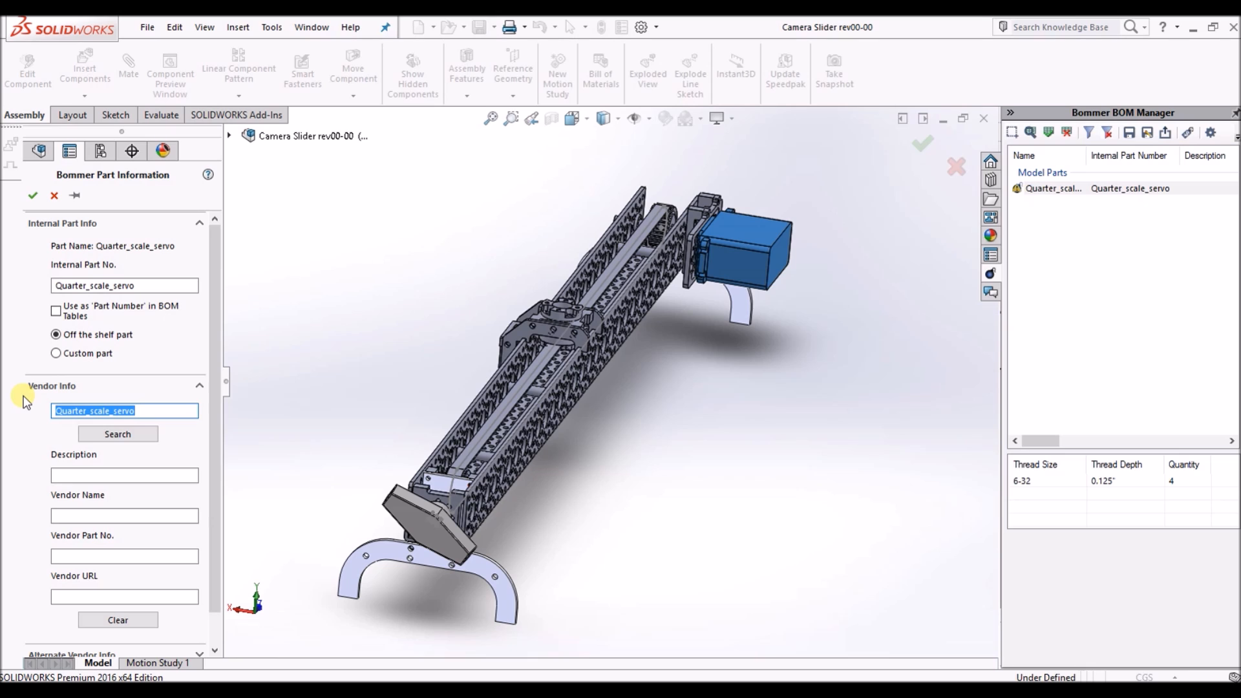
type("33785S")
left_click(124, 433)
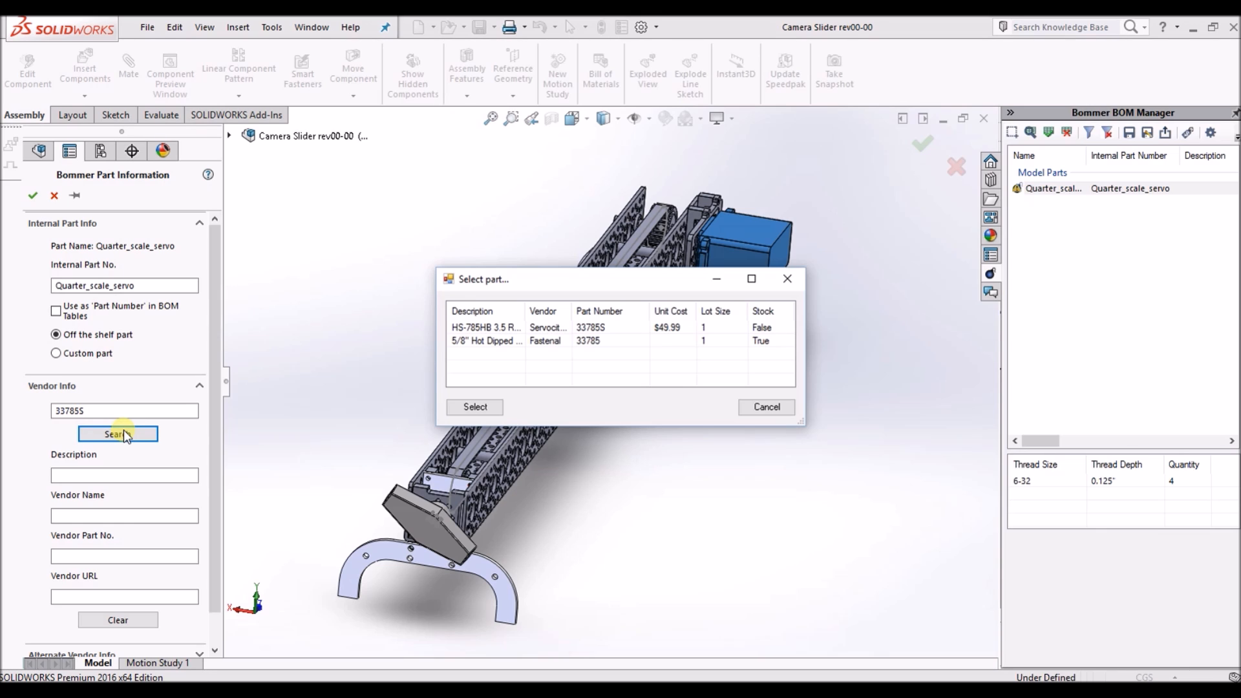
left_click(522, 331)
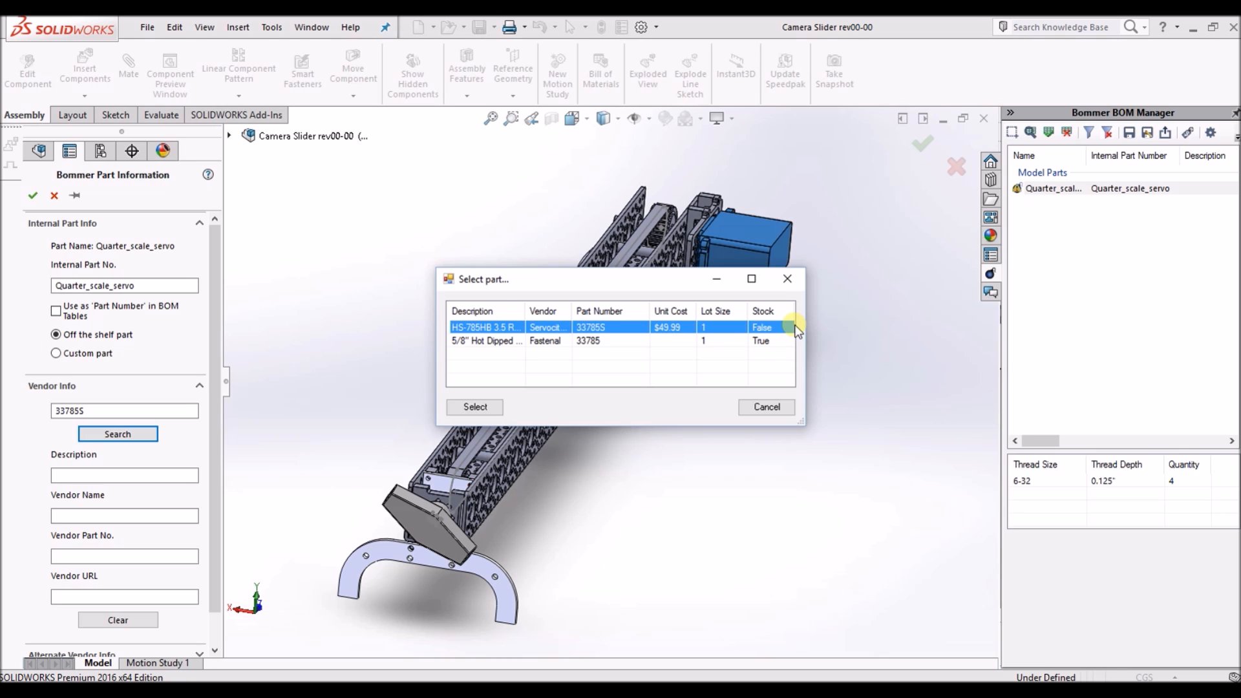
left_click(478, 407)
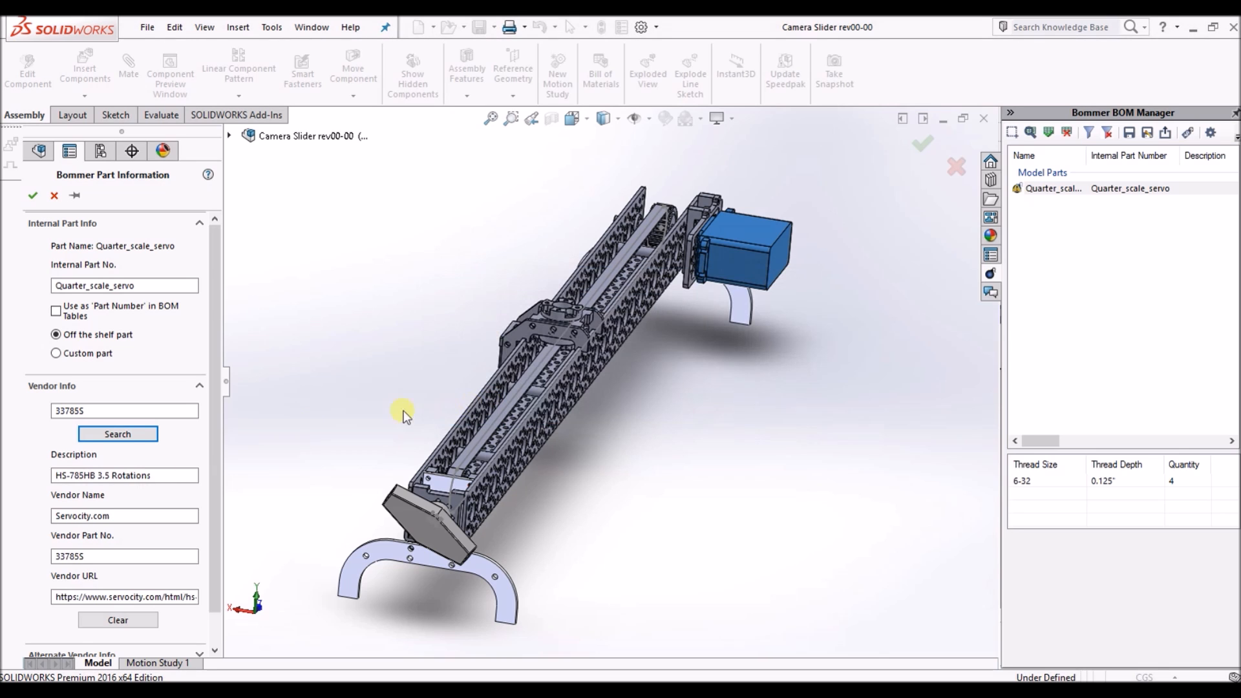
Step: Expand the servo's alternate vendor information and swap the primary vendor data into it
scroll(180, 487, "down", 1)
left_click(198, 619)
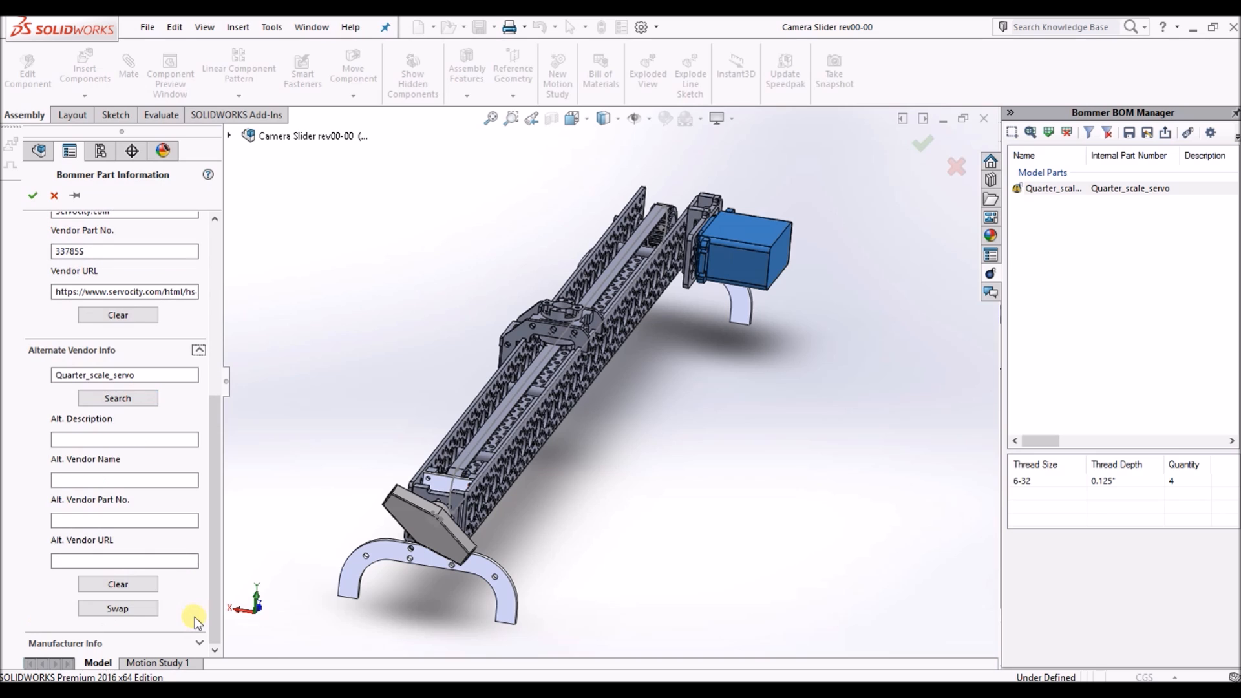
left_click(142, 609)
Step: Search the servo's primary vendor information for 33765S, choose the Servocity HS-765HB Sail Arm and accept the part information
scroll(165, 556, "up", 3)
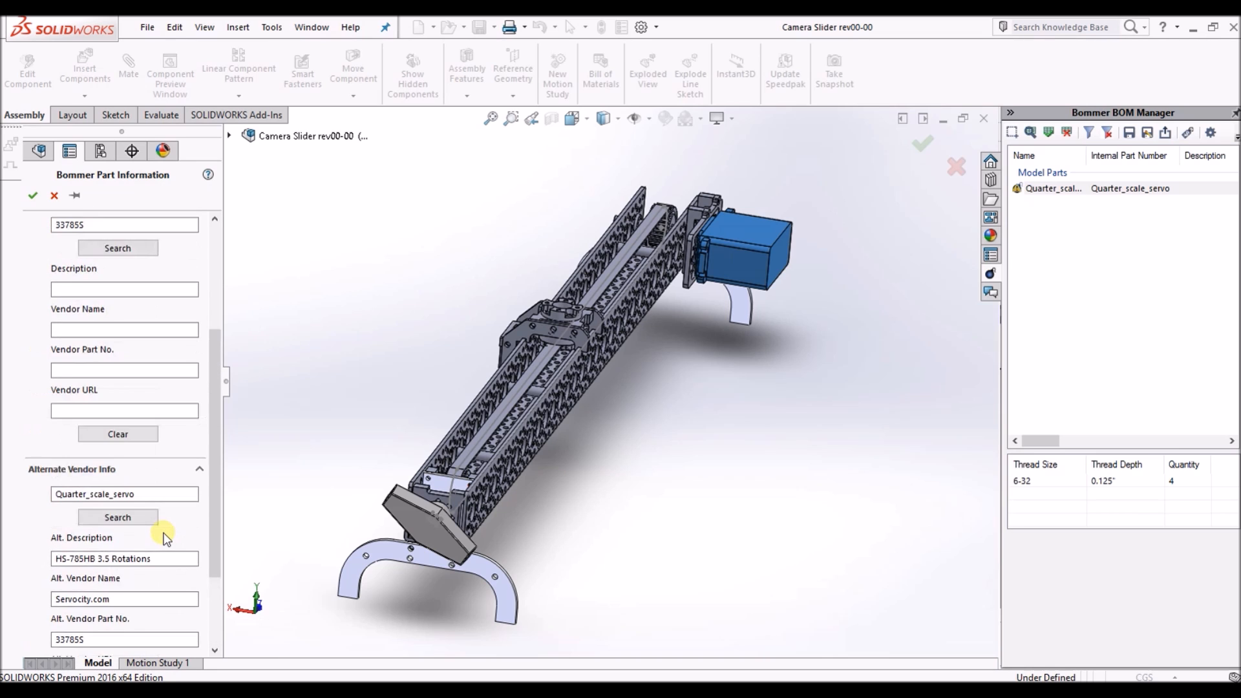
scroll(155, 517, "up", 3)
left_click(76, 344)
key("BackSpace")
type("6")
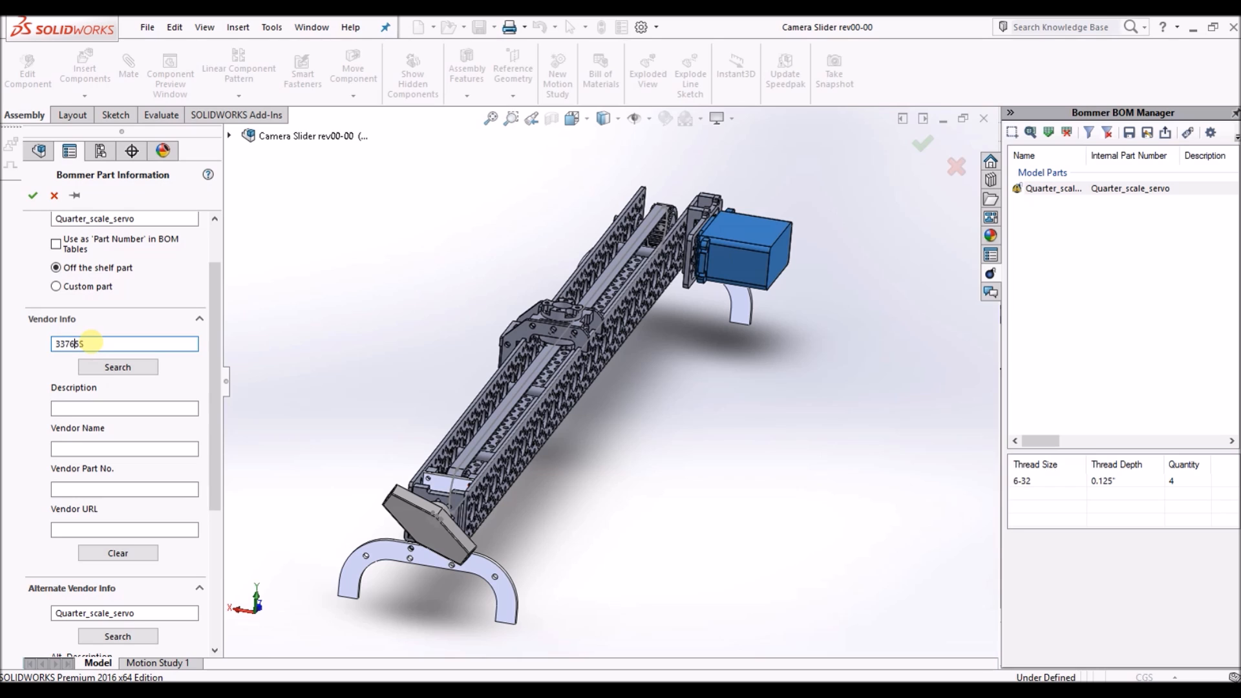
left_click(110, 366)
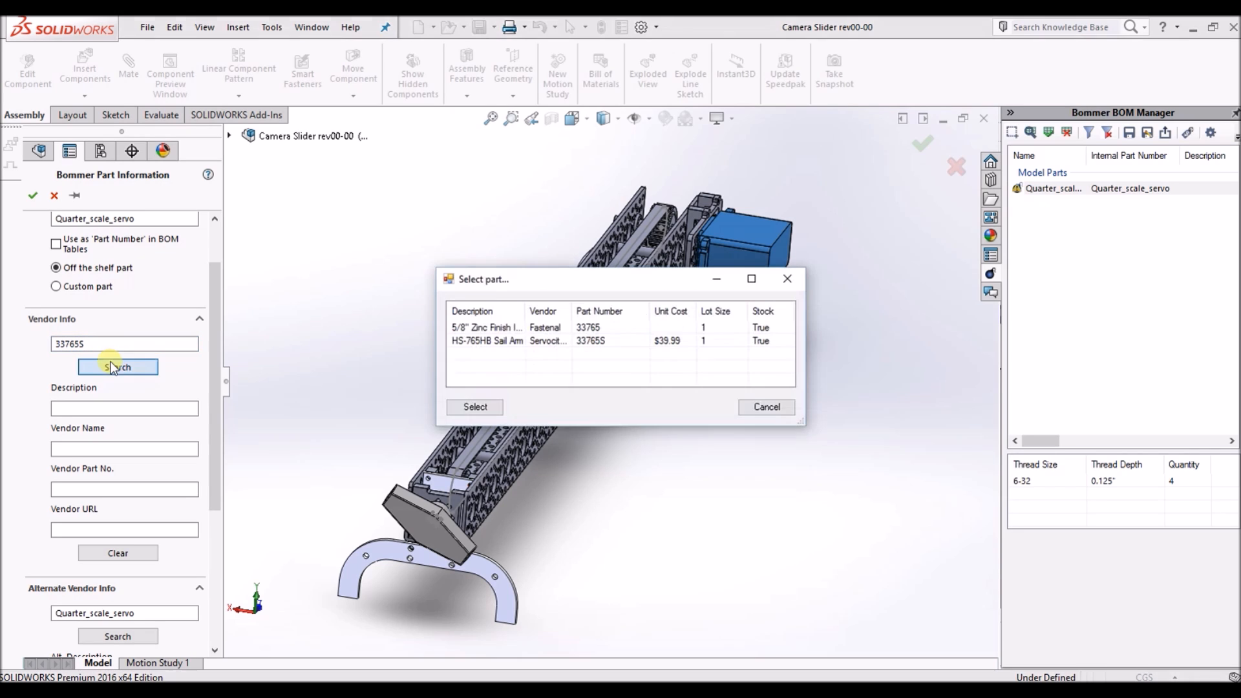
left_click(490, 342)
left_click(479, 407)
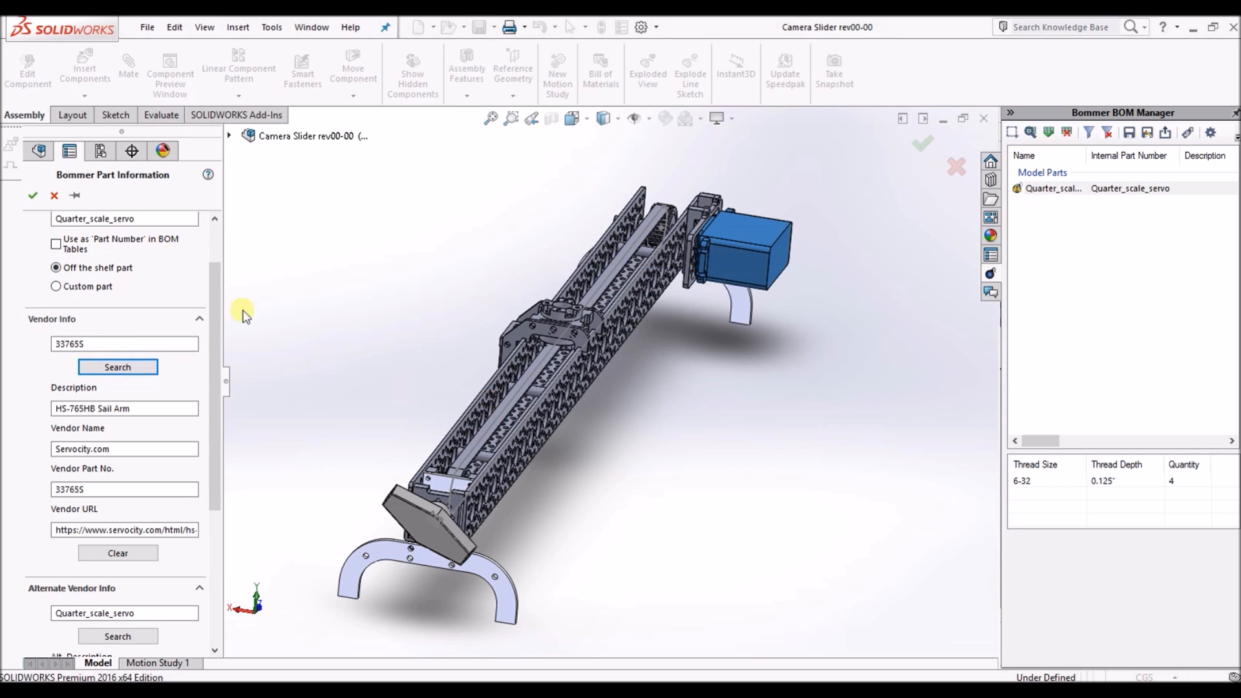
left_click(32, 195)
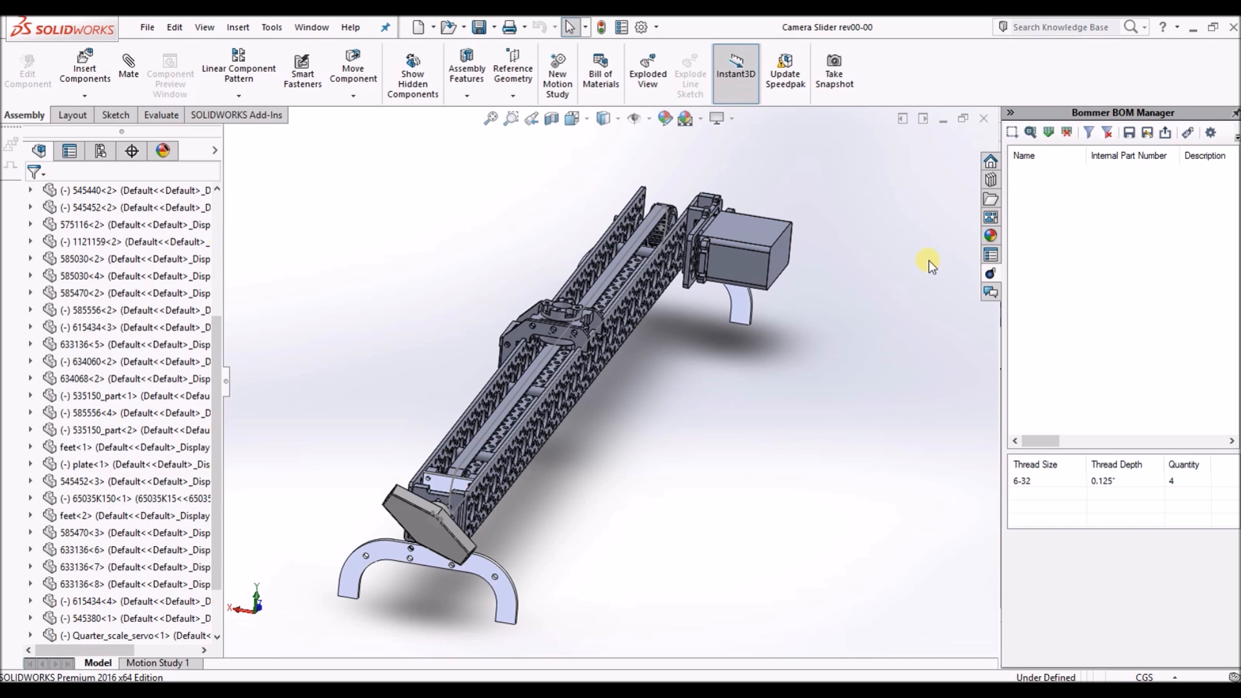
Step: Assign fastener part number 91735A144 from McMaster to the 6-32 threaded holes, keeping the full quantity
left_click(1060, 482)
right_click(1061, 483)
left_click(1086, 487)
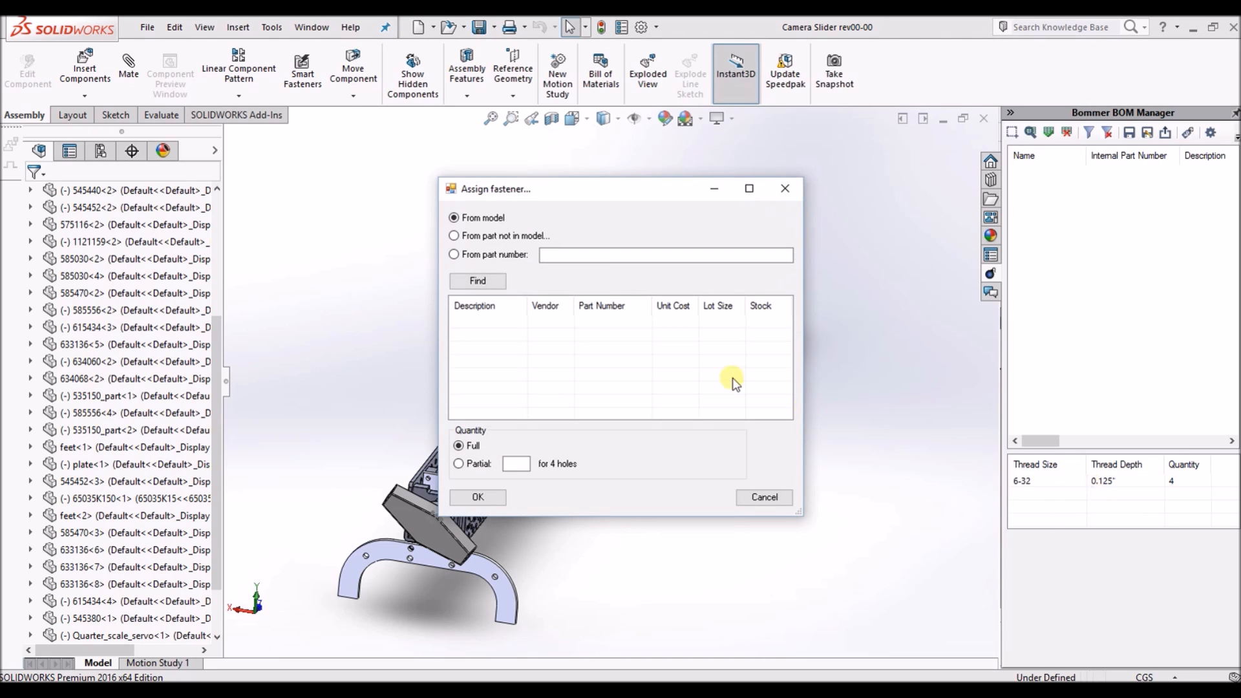
left_click(615, 256)
type("91735a144")
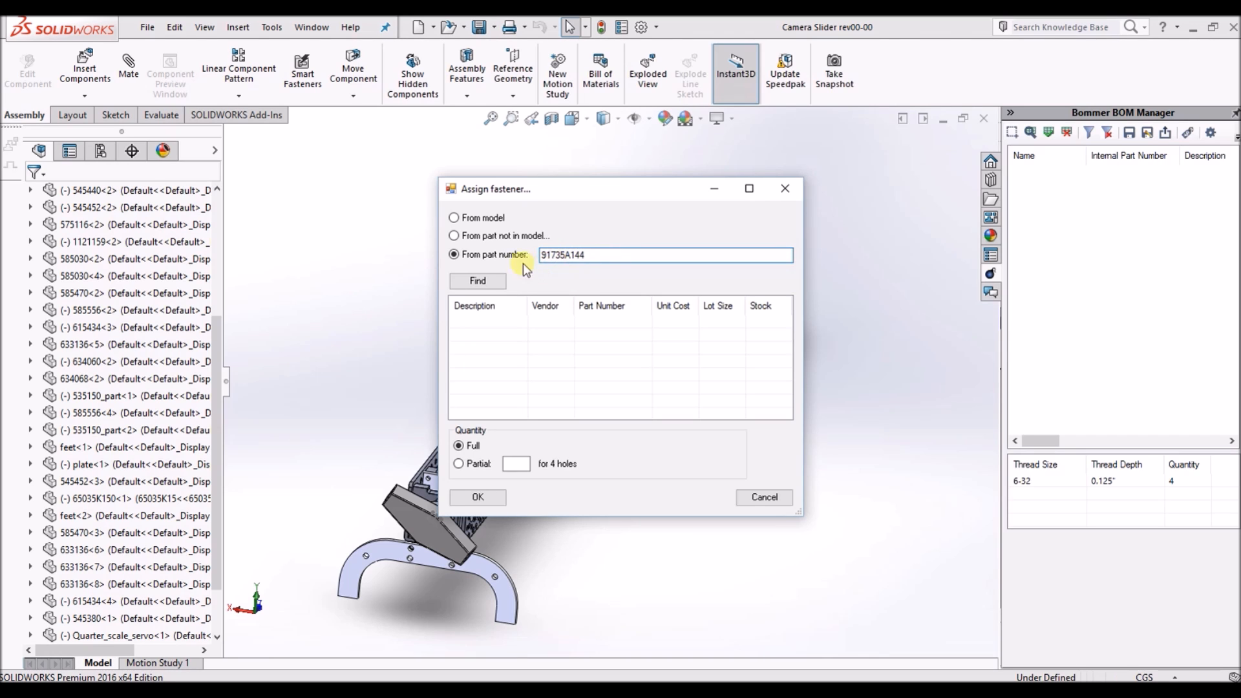
left_click(500, 280)
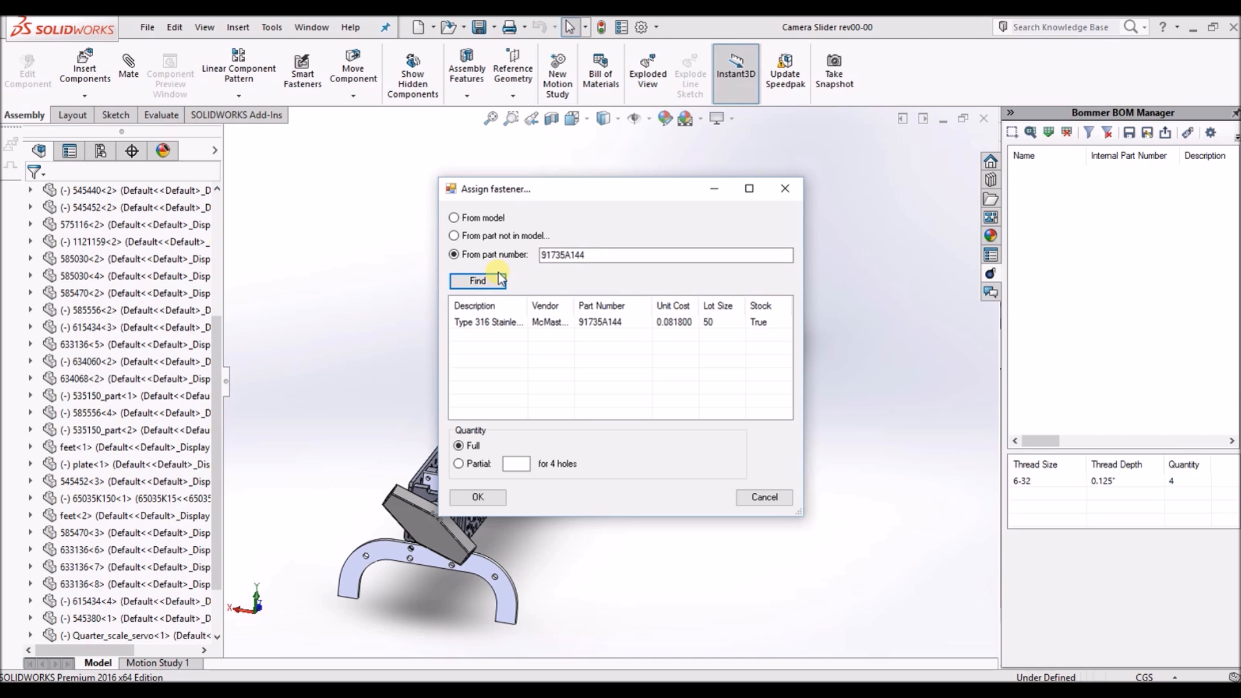
left_click(502, 322)
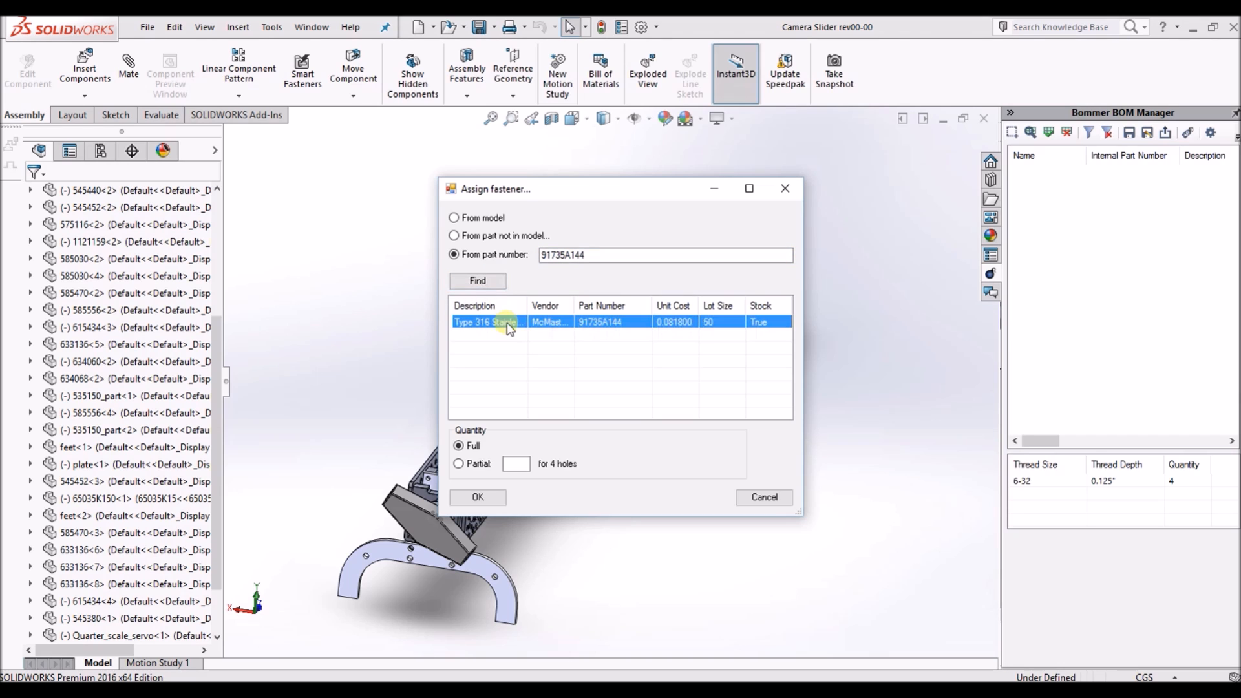
left_click(478, 497)
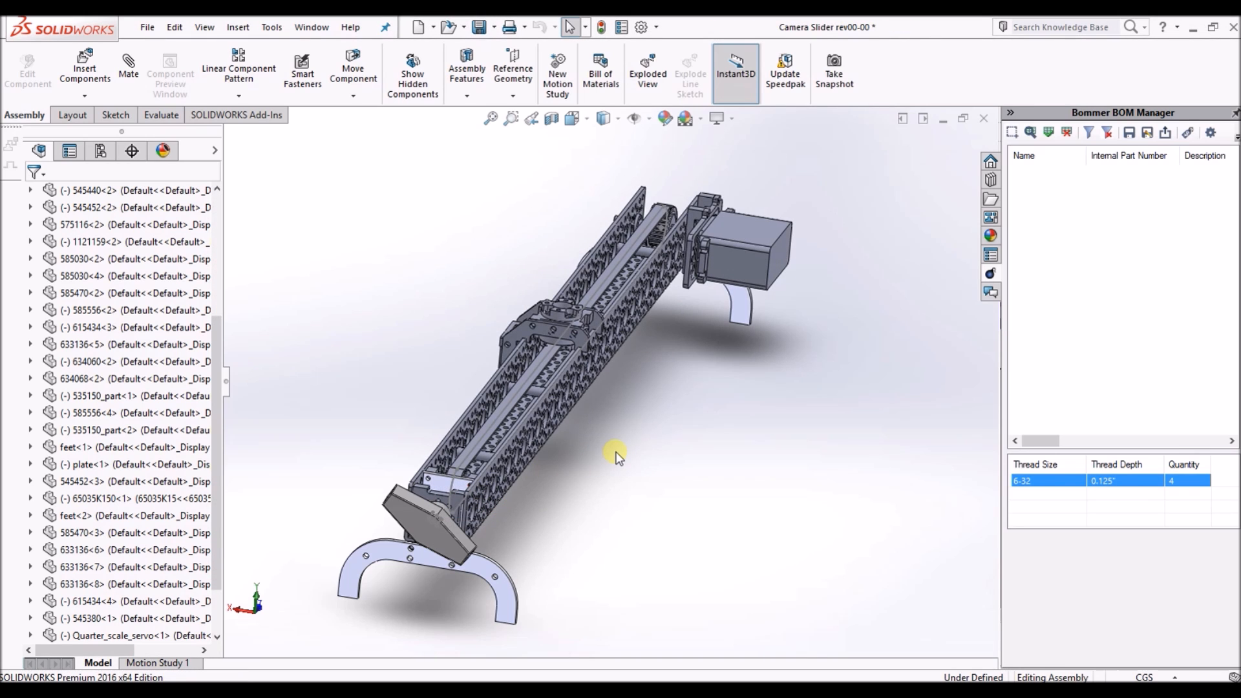
Step: Clear the parts filter and review the complete BOM list, including its unit price, lot size and stock columns
left_click(1103, 141)
scroll(1123, 278, "down", 3)
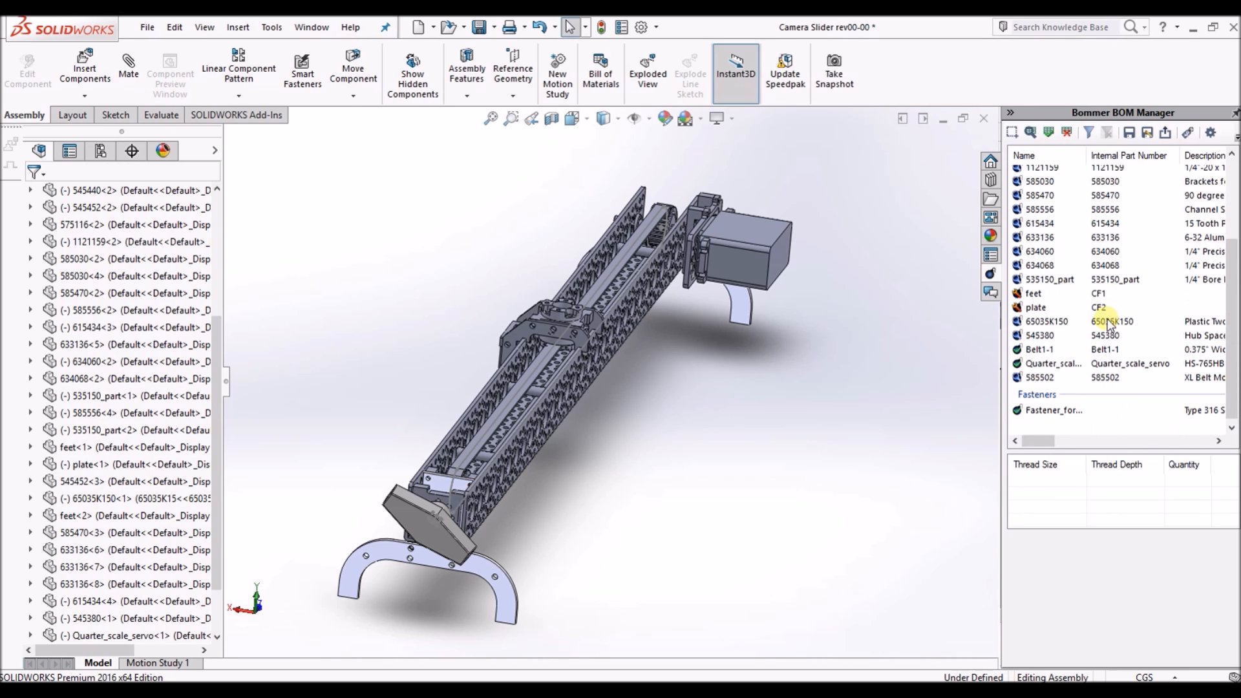
left_click_drag(1028, 446, 1111, 453)
scroll(1128, 381, "up", 1)
scroll(1127, 378, "up", 2)
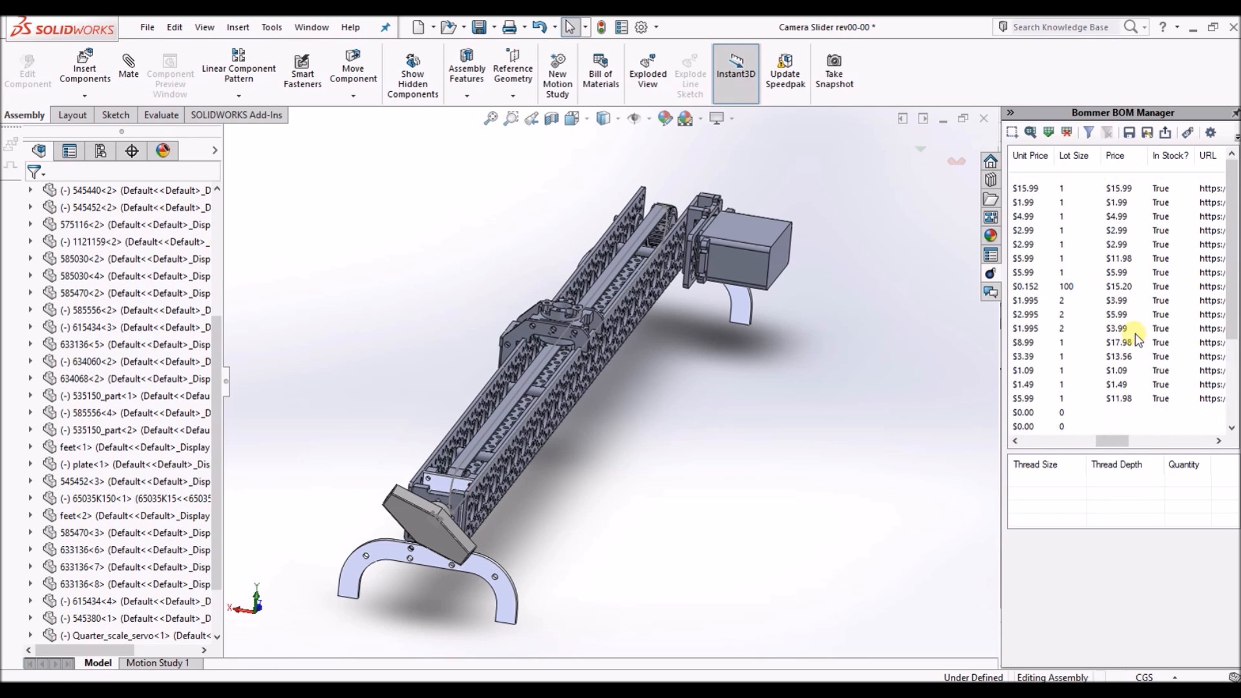
Step: Save the bill of materials to a file and open the saved file in LibreOffice
left_click(1129, 132)
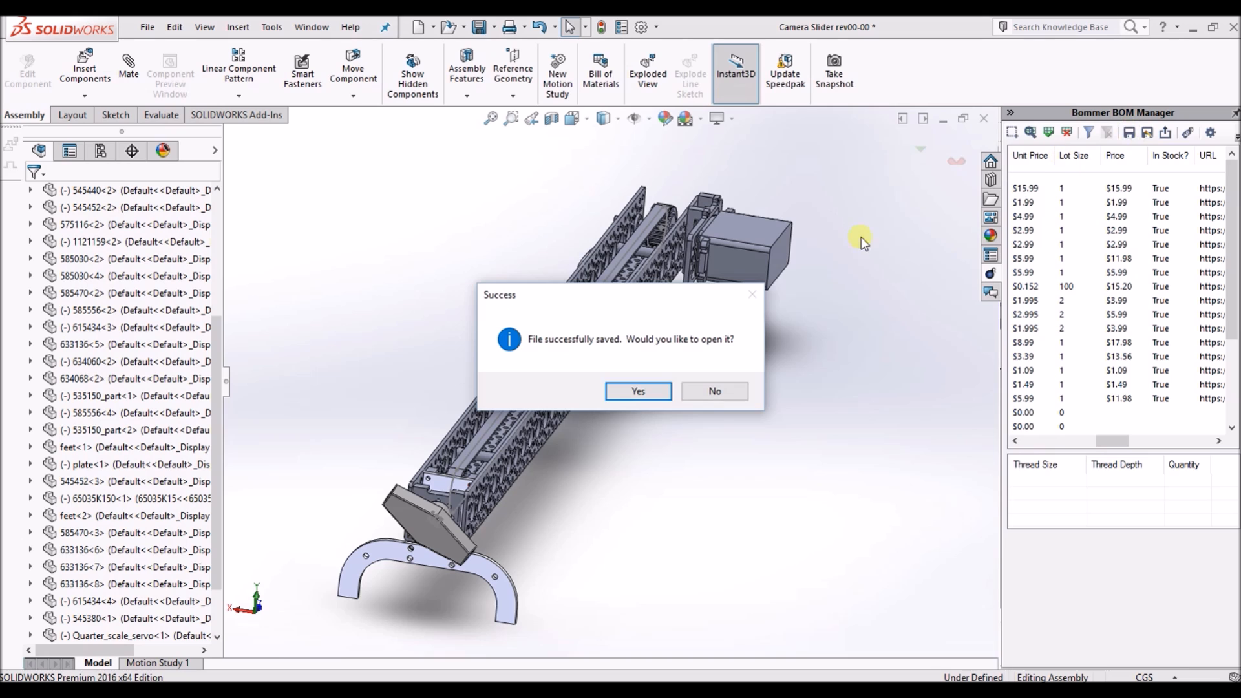
left_click(632, 393)
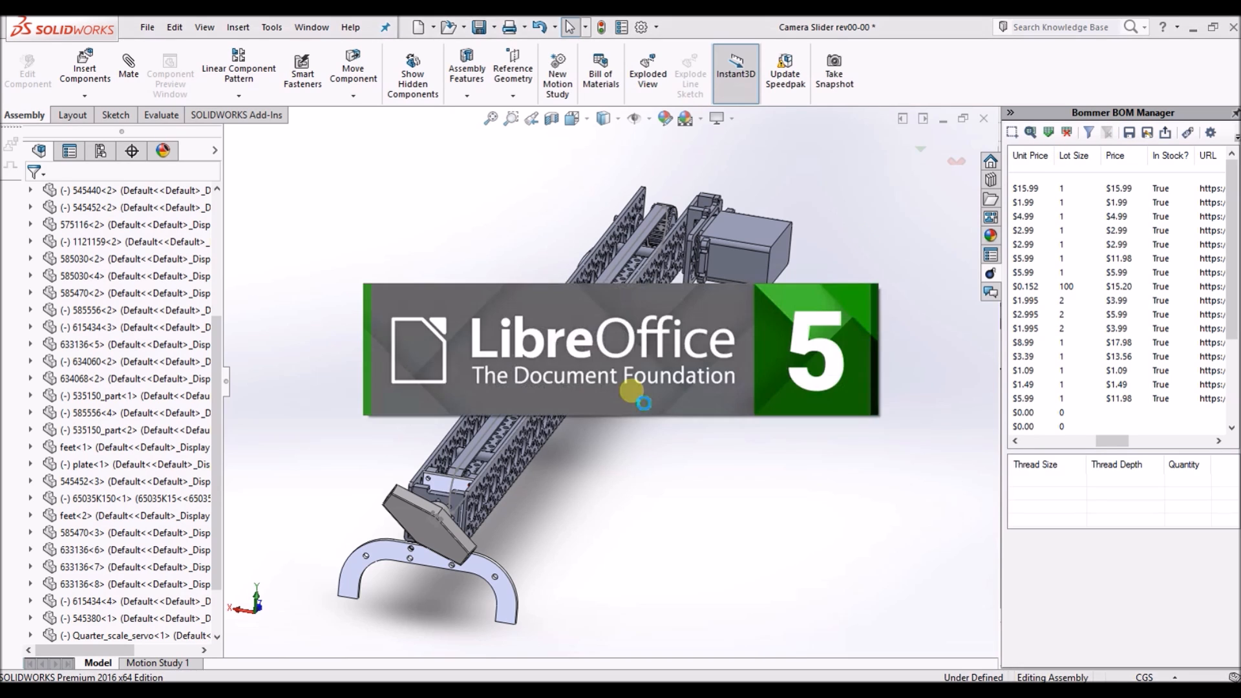